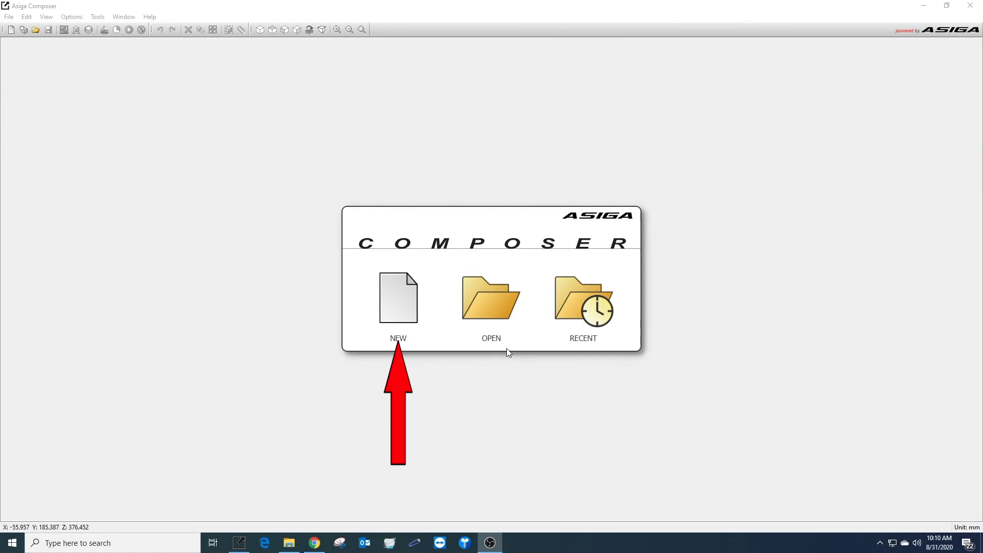
# Step: Create a new build for the ASIGA-PRO4K printer with DENTCA Denture Teeth material and a 0.050 mm slice thickness
pyautogui.click(409, 306)
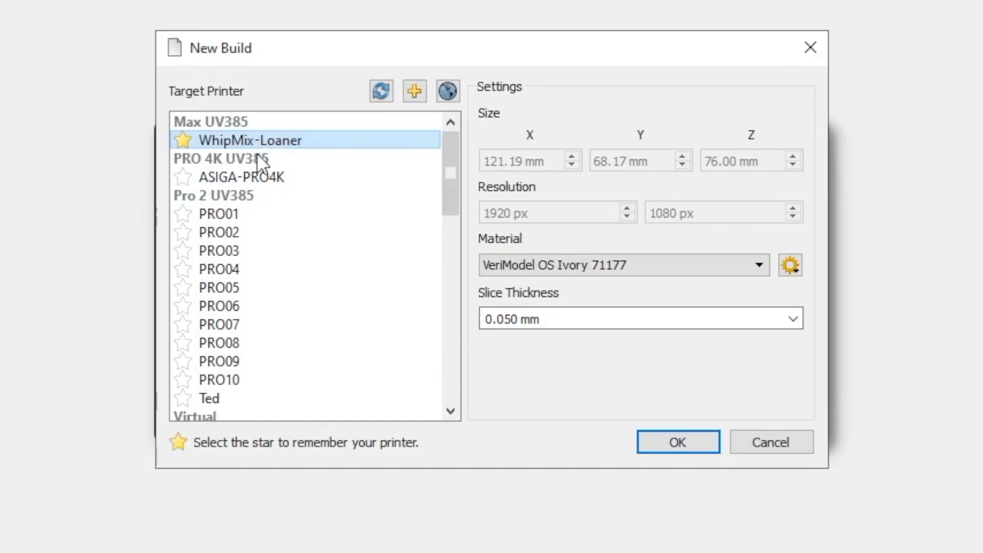
pyautogui.click(251, 180)
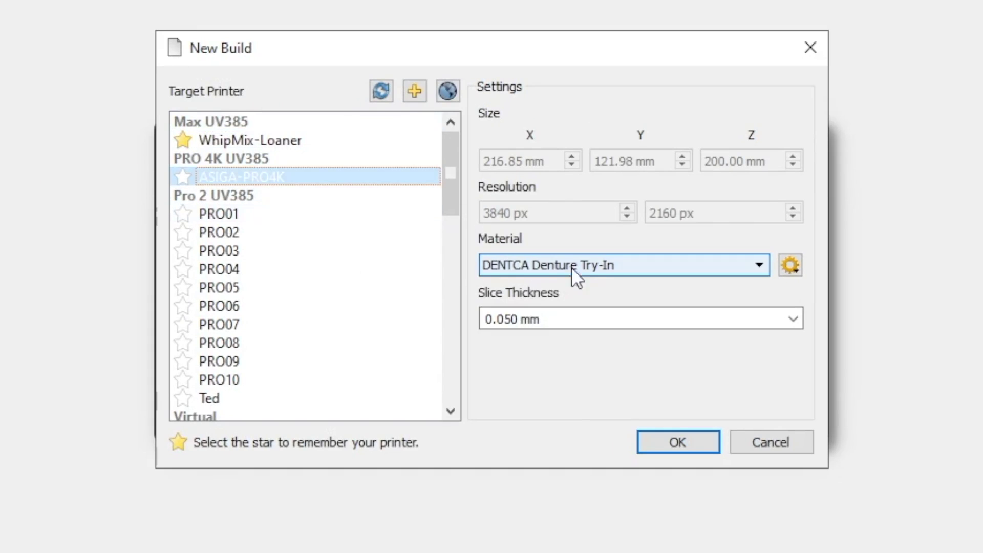
pyautogui.click(621, 272)
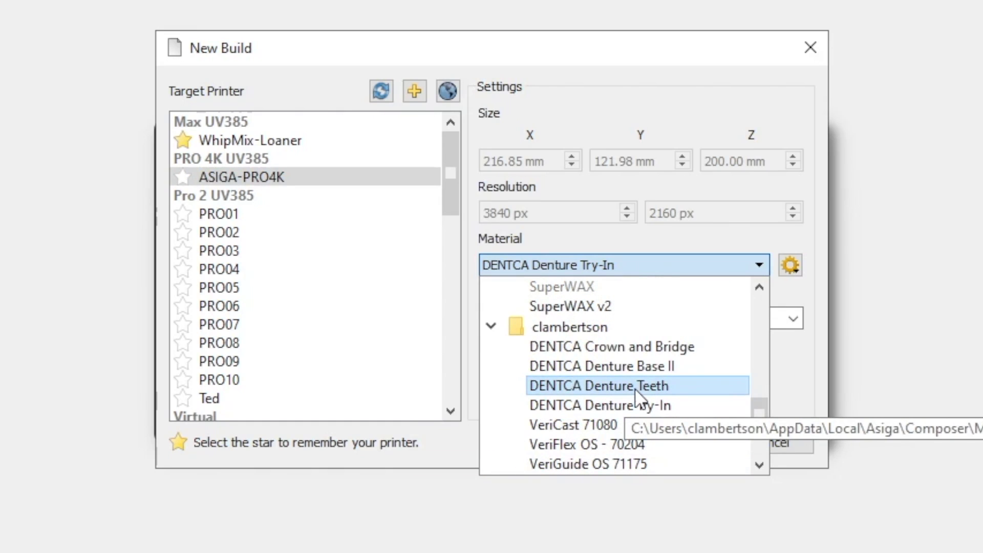
pyautogui.click(636, 390)
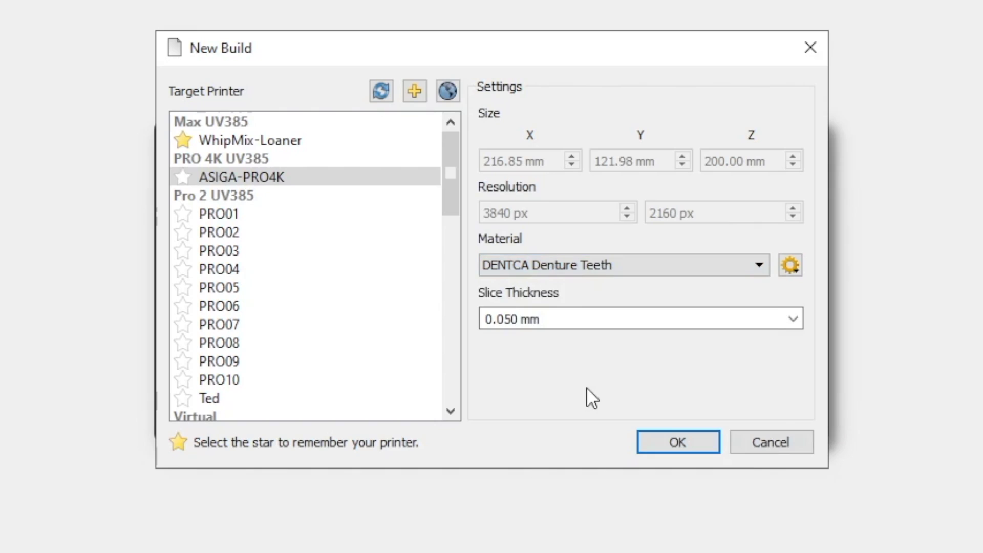
pyautogui.click(793, 320)
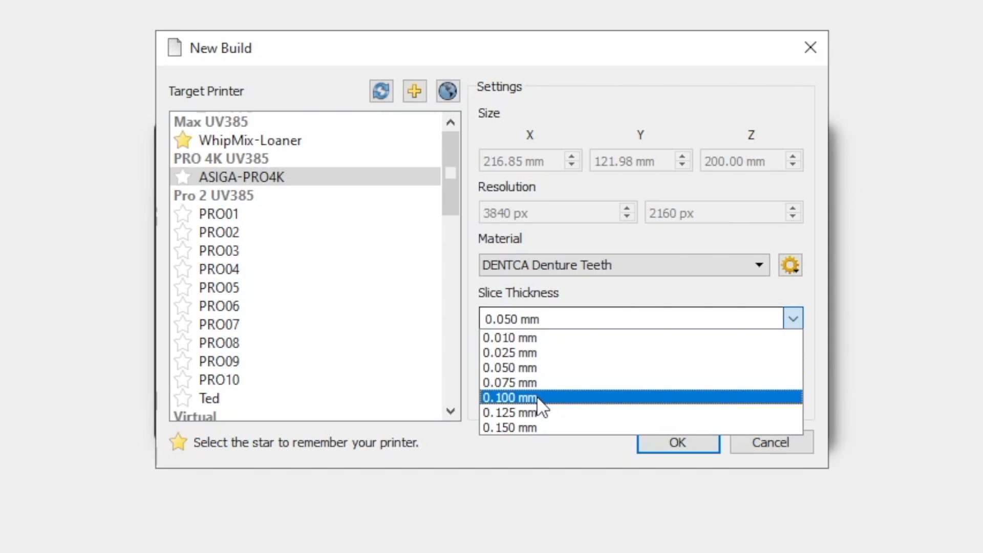
pyautogui.click(521, 369)
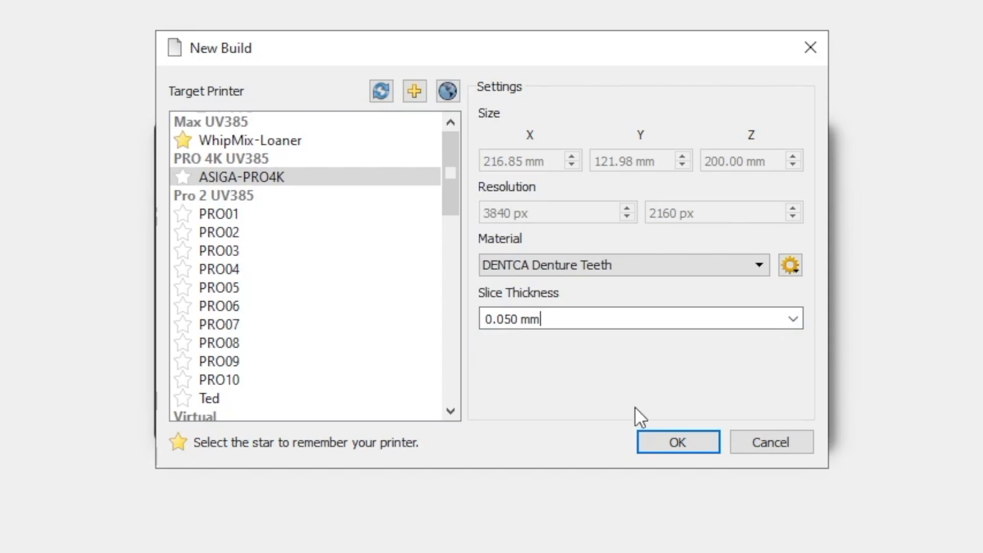
pyautogui.click(679, 440)
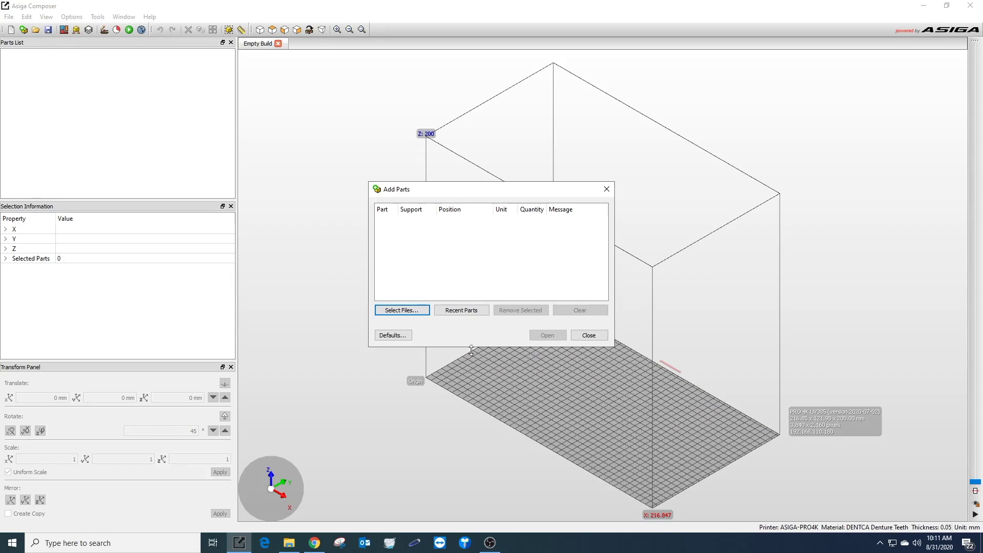
# Step: Add the flipper-no-wire STL from the STLs folder to the build and clone the part once
pyautogui.click(414, 309)
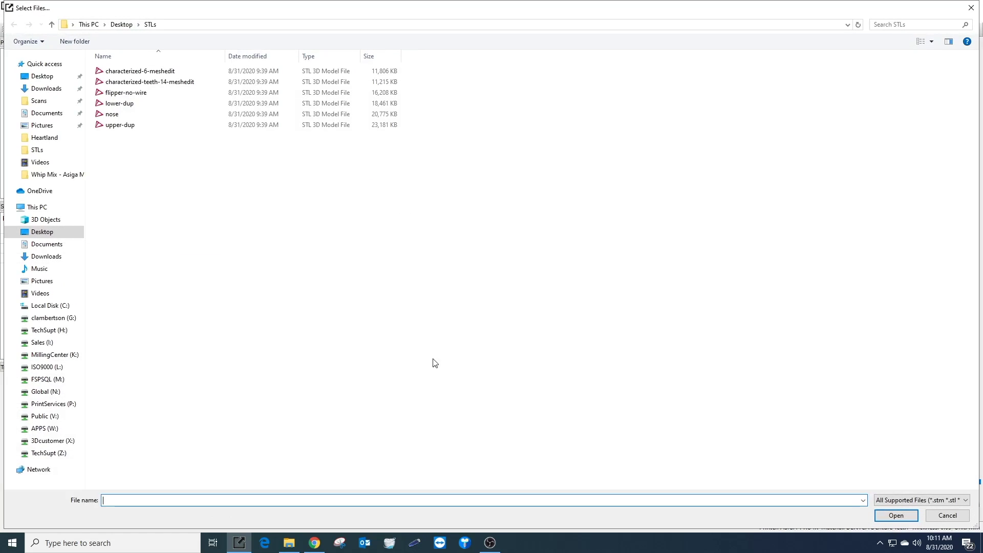
pyautogui.click(139, 95)
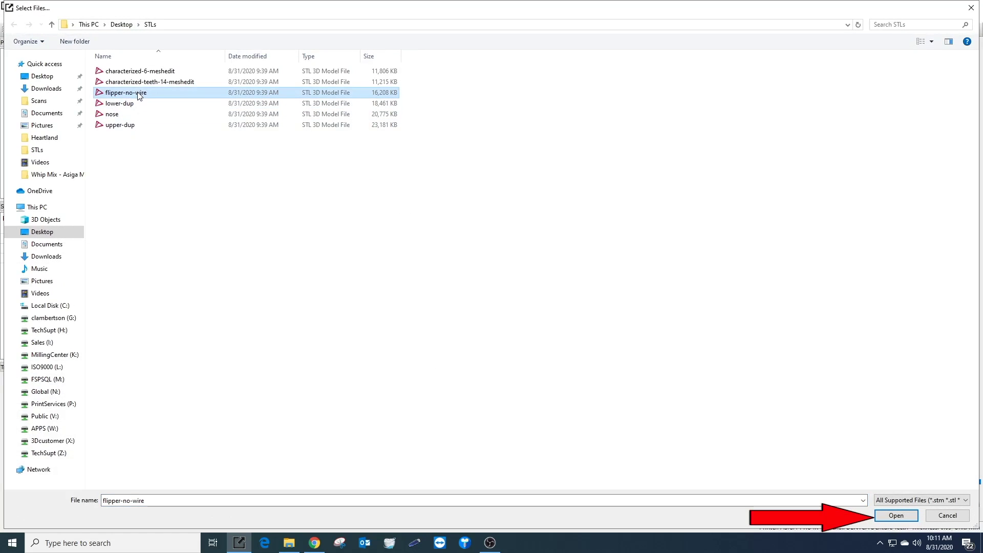
pyautogui.click(895, 515)
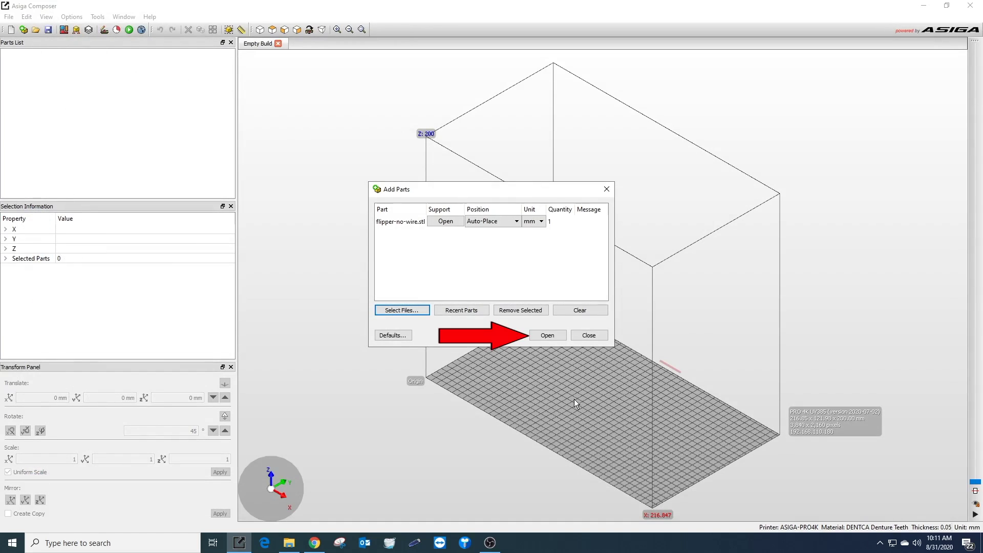
pyautogui.click(545, 334)
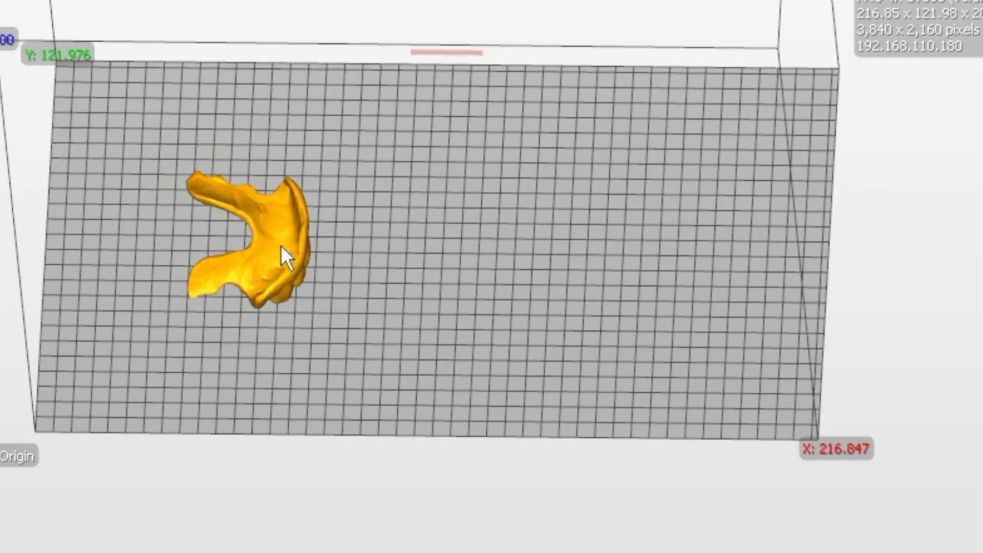
pyautogui.rightClick(414, 299)
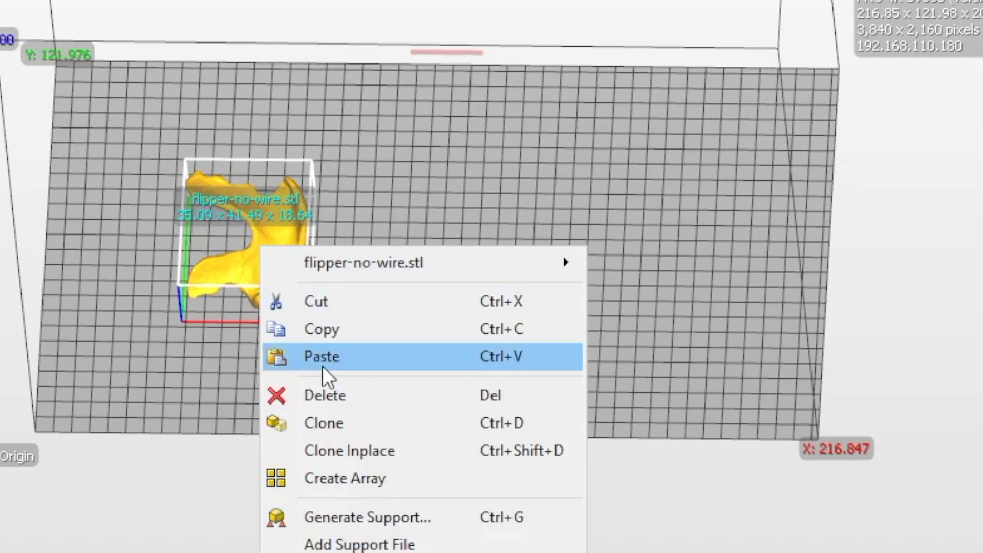
pyautogui.click(327, 424)
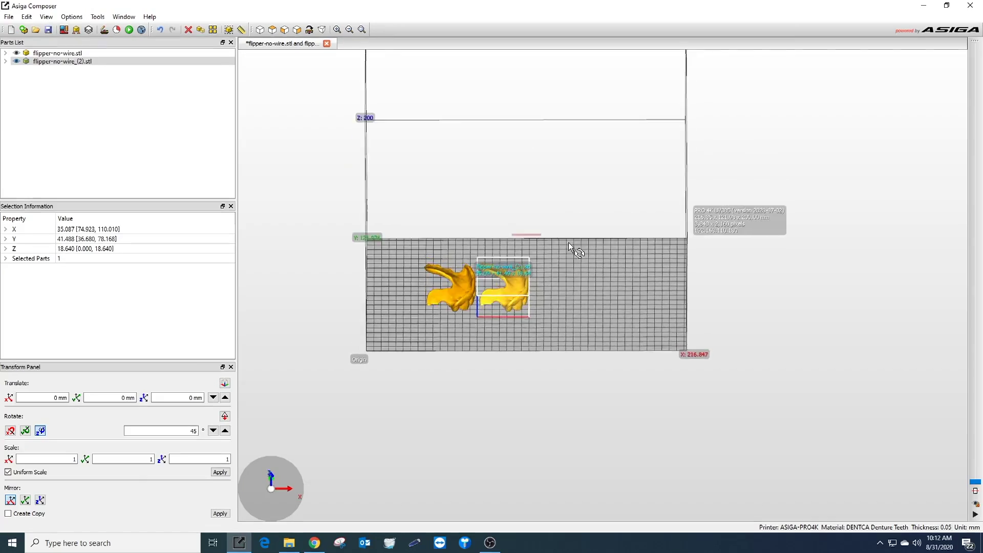
# Step: Rotate the cloned flipper upright with its teeth facing sideways and raise it about 1 mm above the build platform
pyautogui.scroll(3, 570, 266)
pyautogui.moveTo(586, 269); pyautogui.dragTo(693, 257)
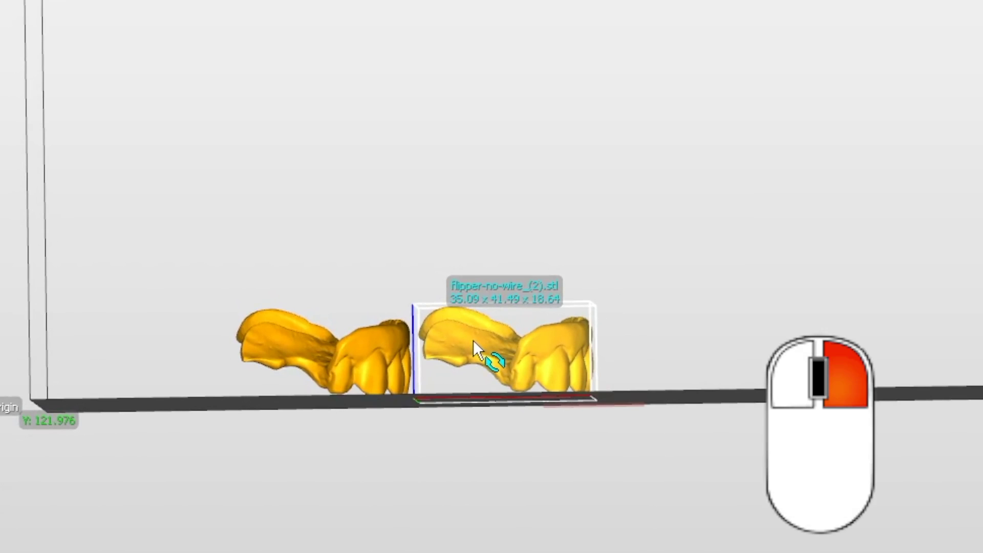
pyautogui.moveTo(473, 340); pyautogui.dragTo(517, 298, button='right')
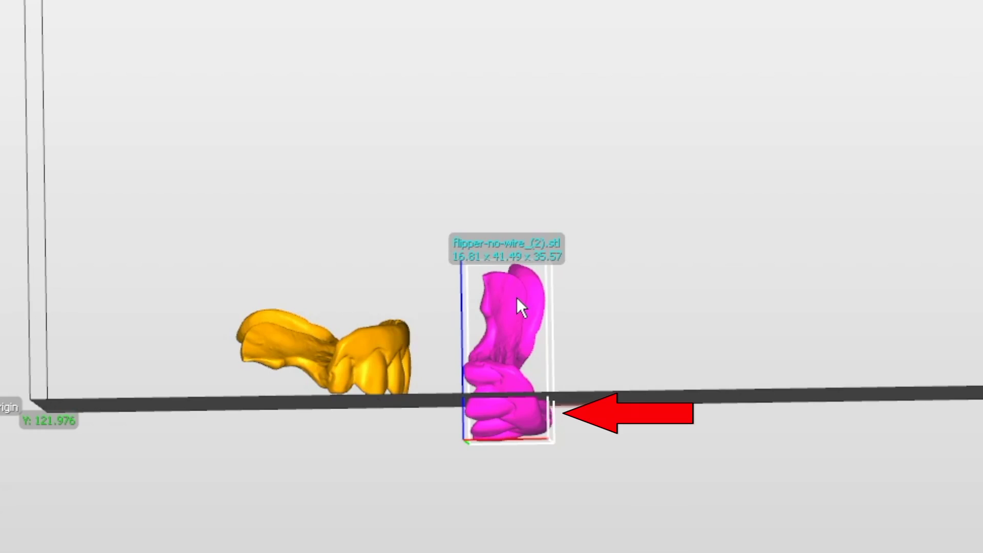
pyautogui.moveTo(517, 297); pyautogui.dragTo(525, 245)
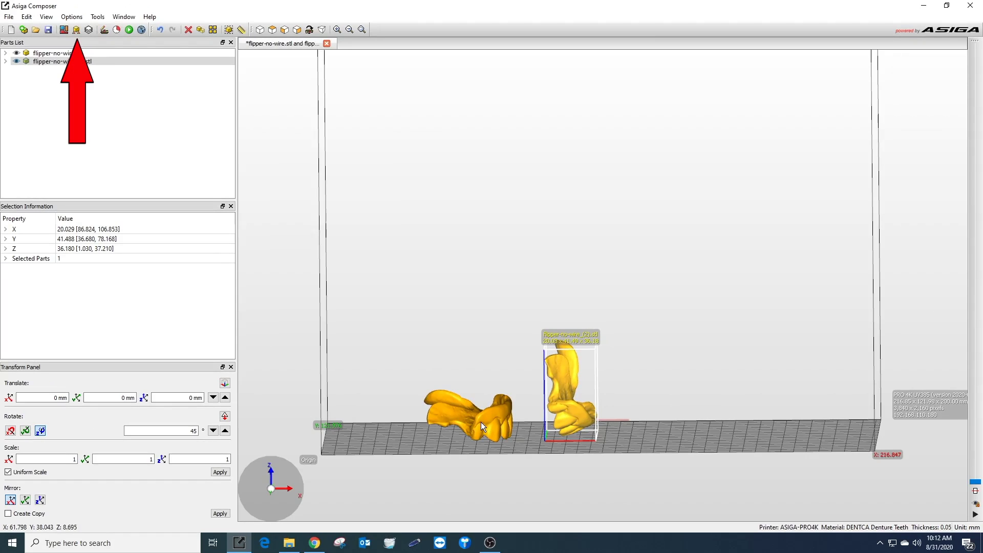
# Step: Generate supports for all parts using the existing support settings and inspect them from below the platform
pyautogui.click(77, 29)
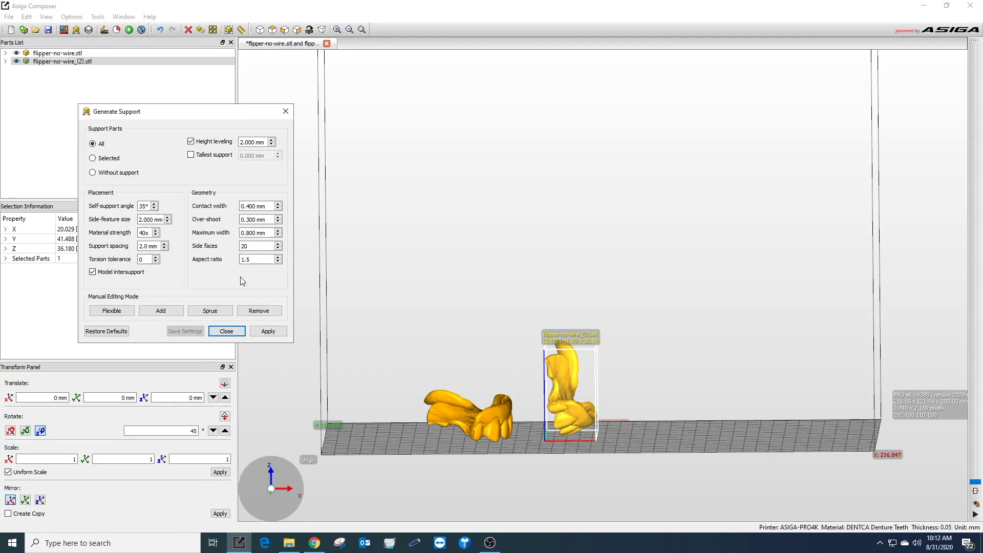
pyautogui.click(263, 333)
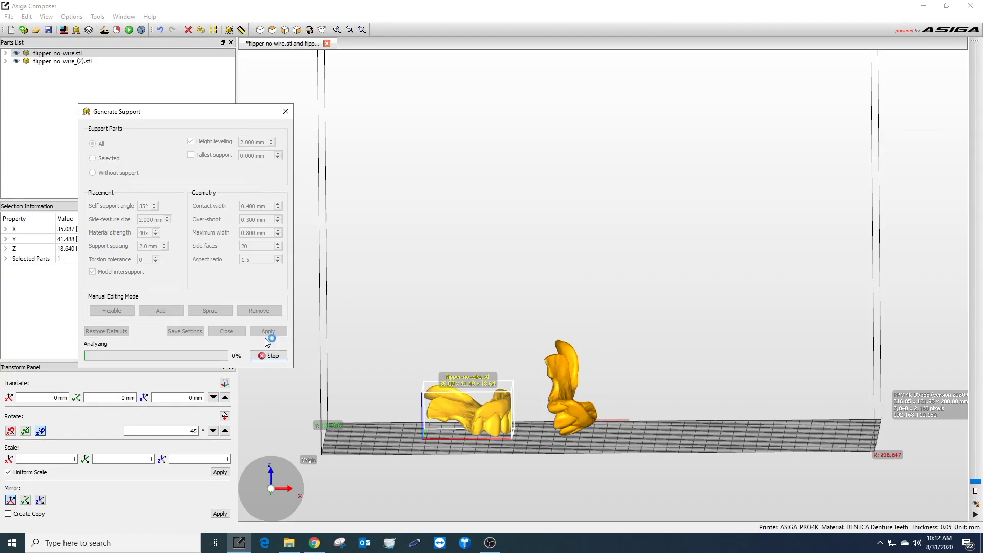
pyautogui.moveTo(706, 285); pyautogui.dragTo(641, 365)
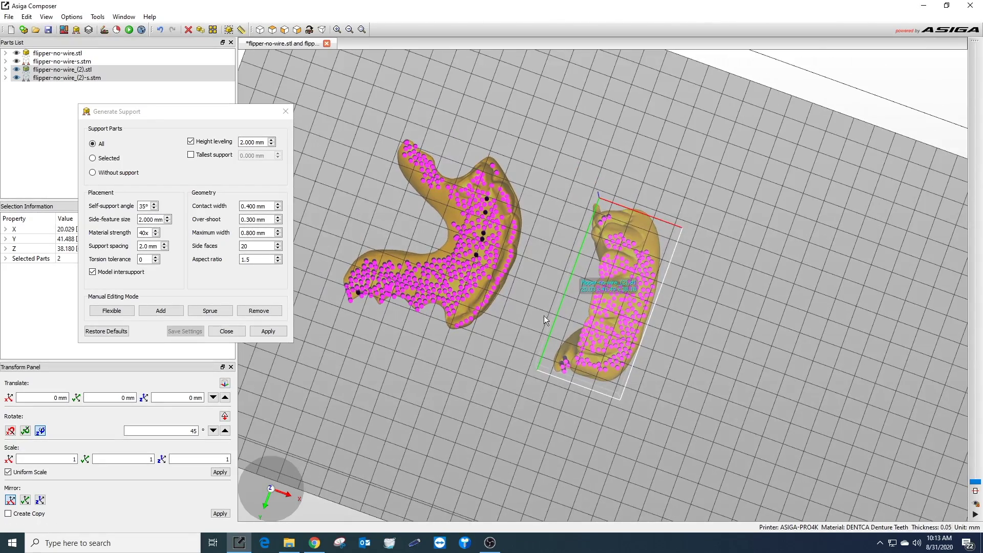
pyautogui.moveTo(545, 320); pyautogui.dragTo(471, 196)
pyautogui.scroll(-5, 568, 272)
pyautogui.scroll(3, 688, 303)
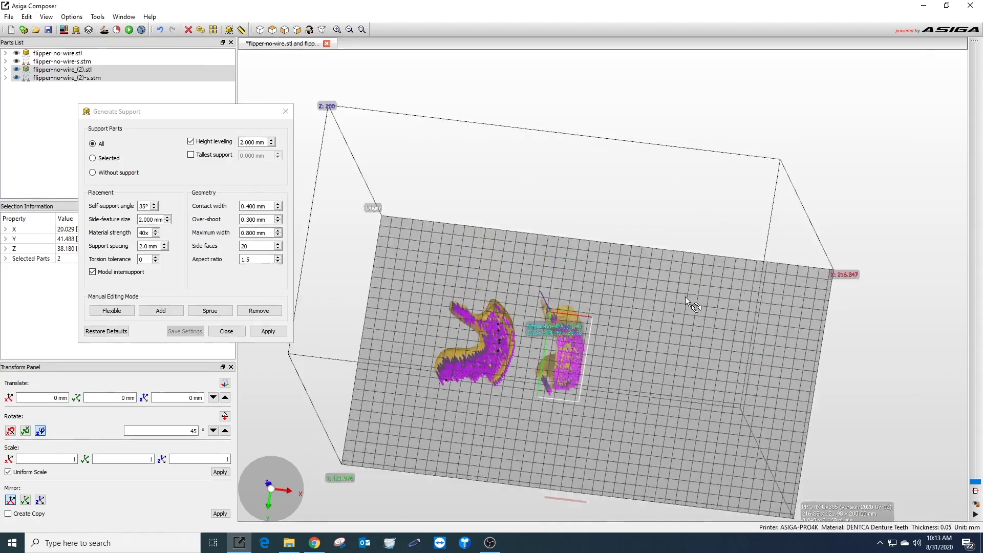
pyautogui.moveTo(687, 302); pyautogui.dragTo(671, 521)
pyautogui.moveTo(641, 426); pyautogui.dragTo(681, 374)
pyautogui.click(226, 331)
# Step: Set up the print of all parts in the Build Wizard with fast print mode enabled and the advanced parameters left unchanged
pyautogui.moveTo(392, 330); pyautogui.dragTo(410, 416)
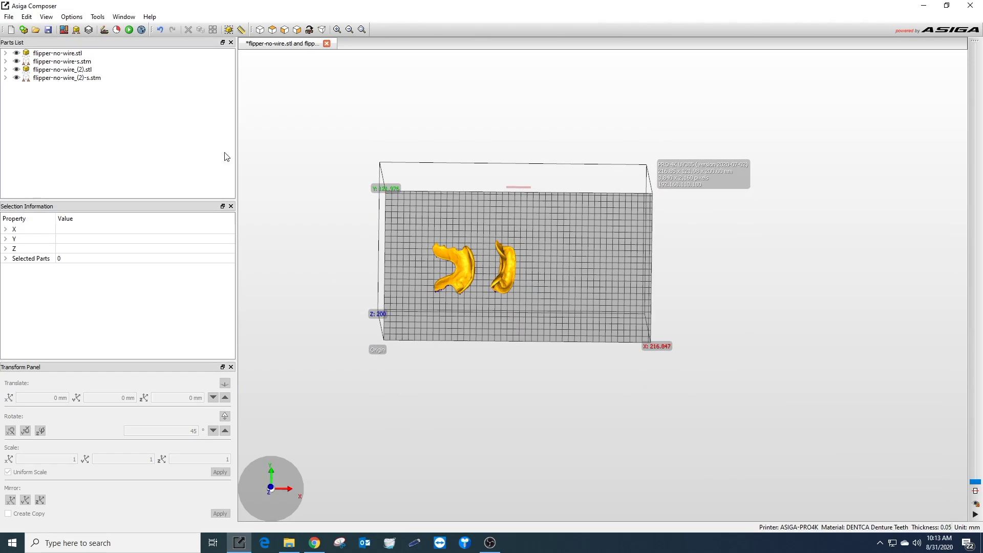
pyautogui.click(130, 32)
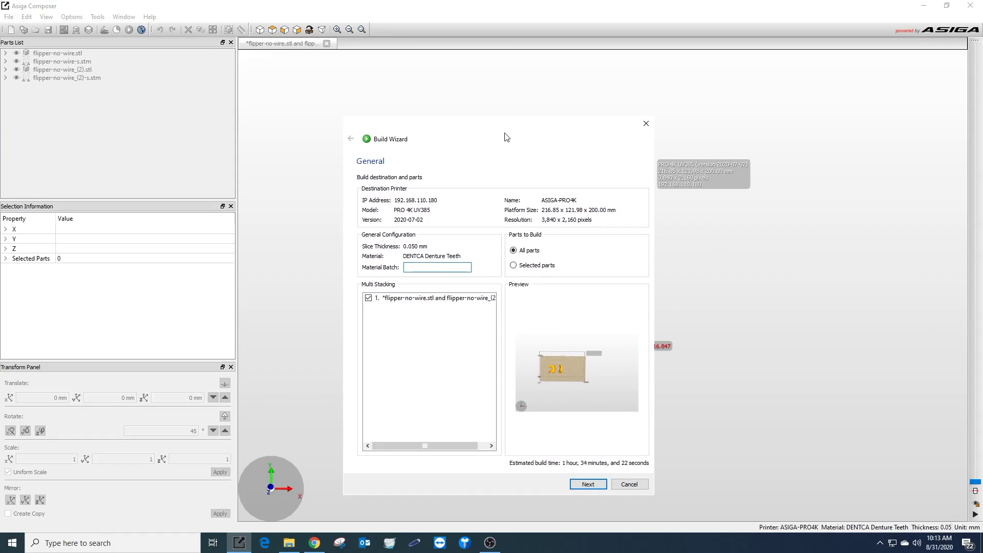
pyautogui.click(593, 512)
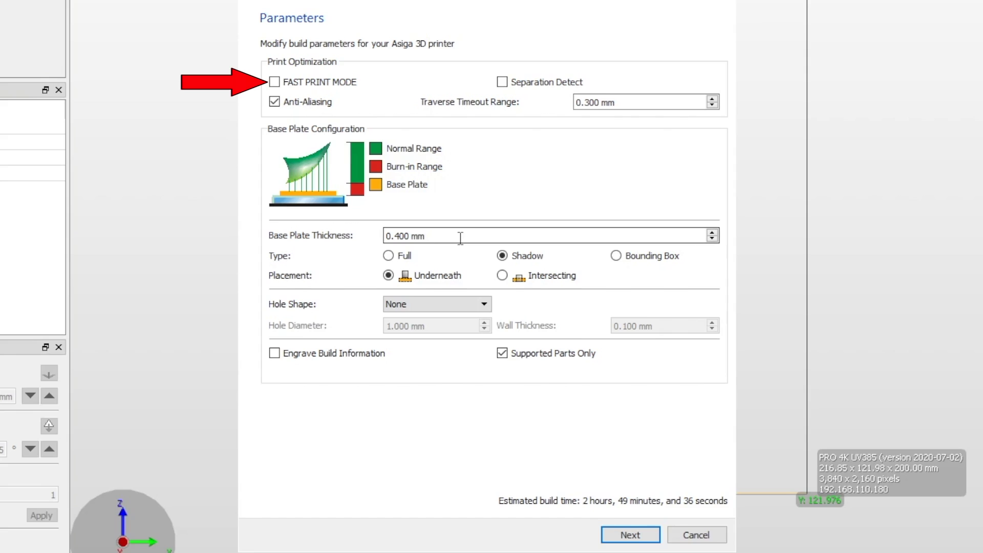
pyautogui.click(274, 81)
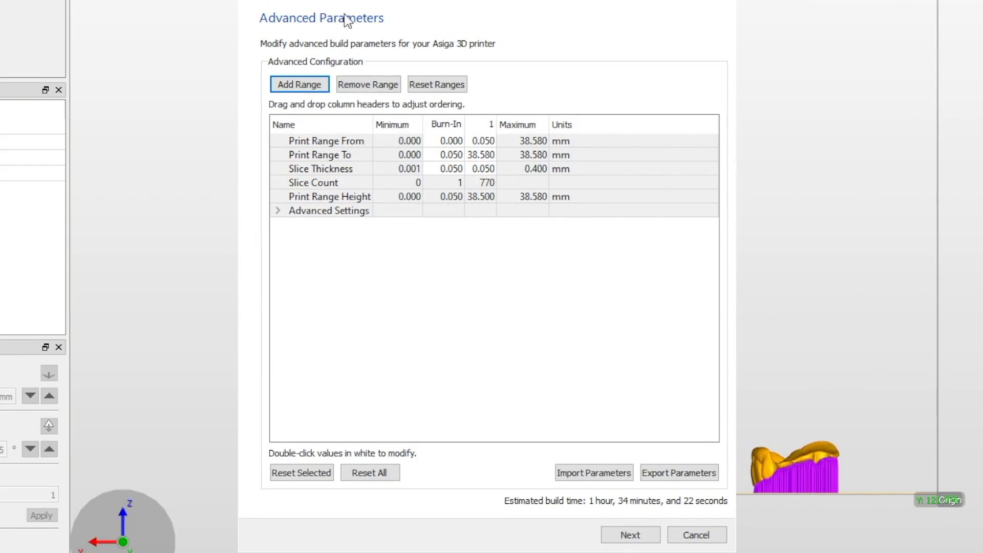
pyautogui.click(631, 535)
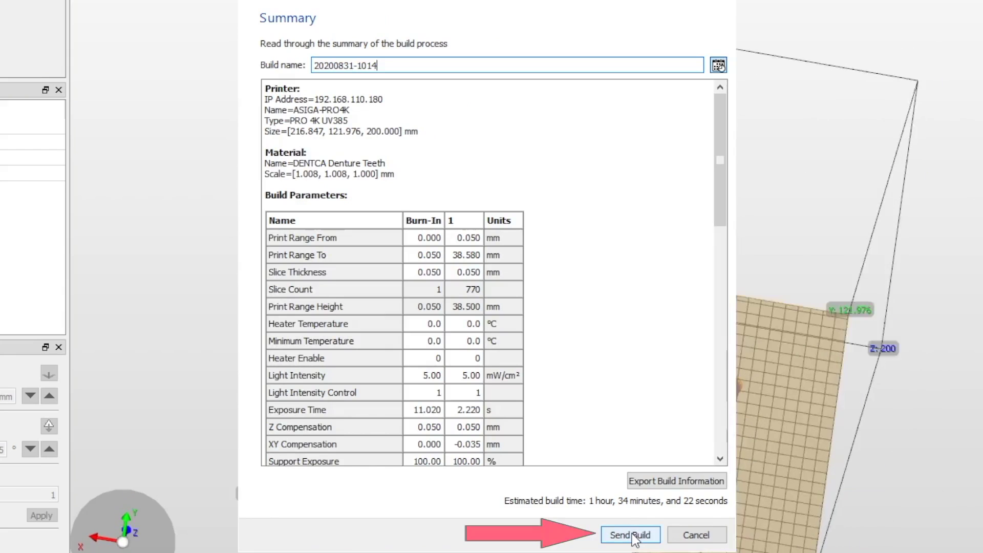
# Step: Append the case's personal name and "Flipper" to the build name and send the build to the printer, ignoring duplicated facets
pyautogui.click(390, 62)
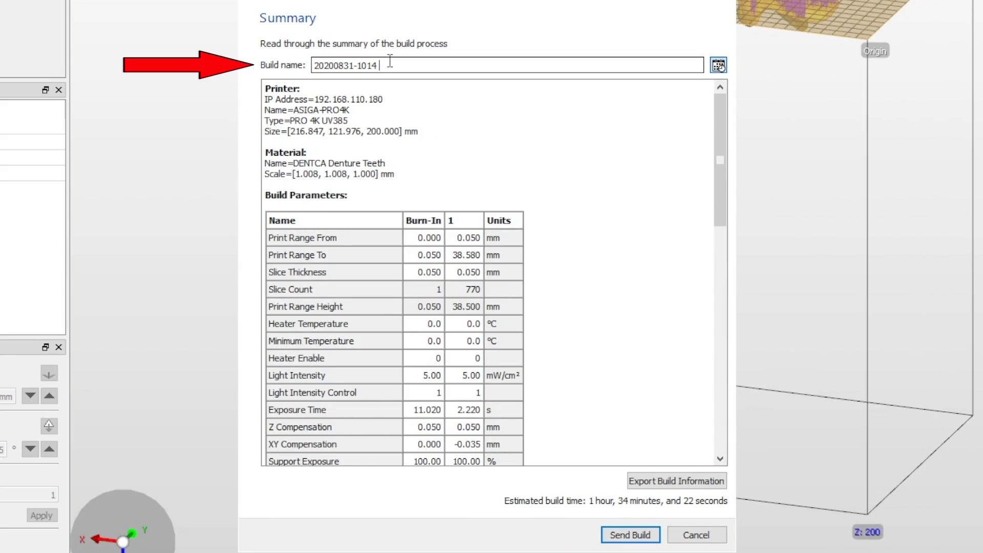
pyautogui.write('Massad Flipper')
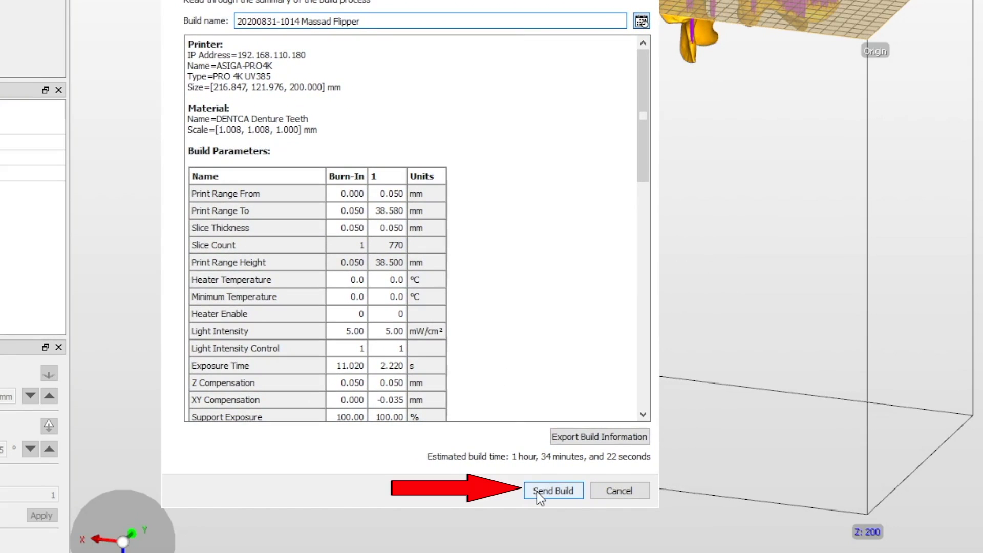
pyautogui.click(537, 490)
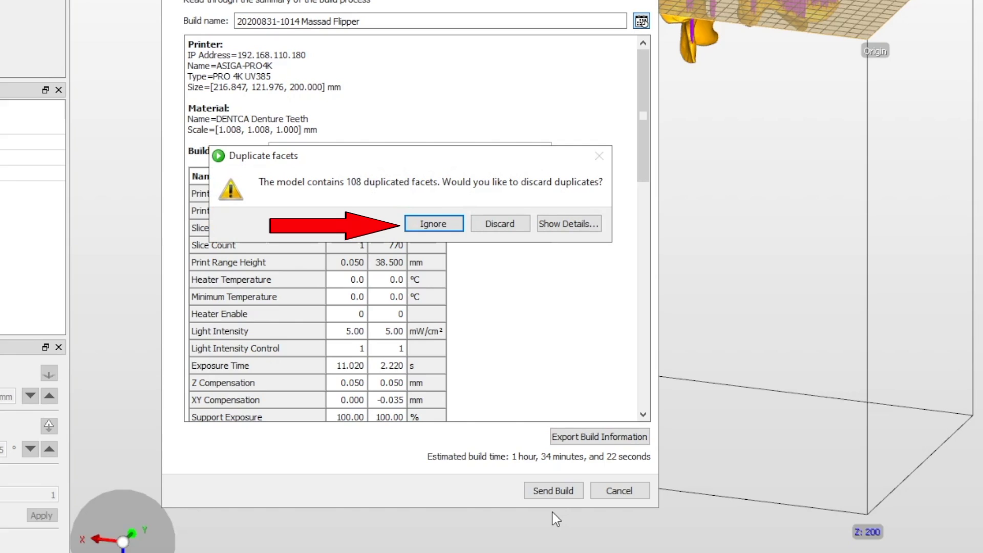
pyautogui.click(420, 220)
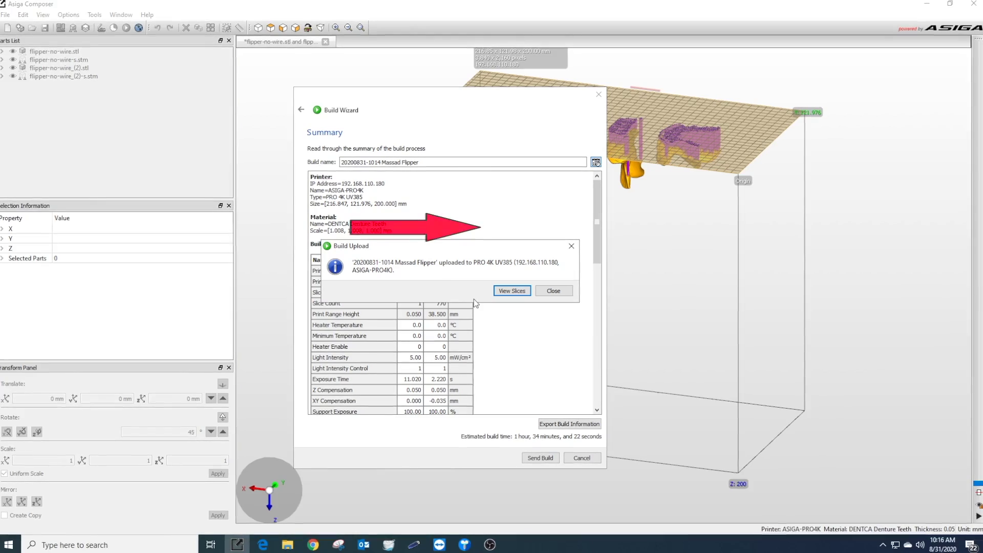
# Step: Open the slice preview of the uploaded build and play through its layers
pyautogui.click(511, 290)
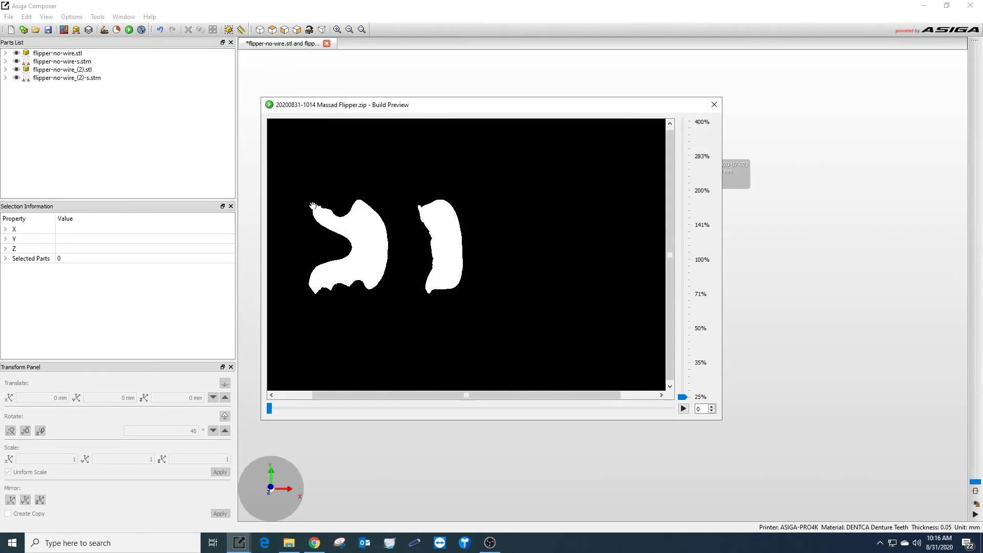
pyautogui.click(683, 409)
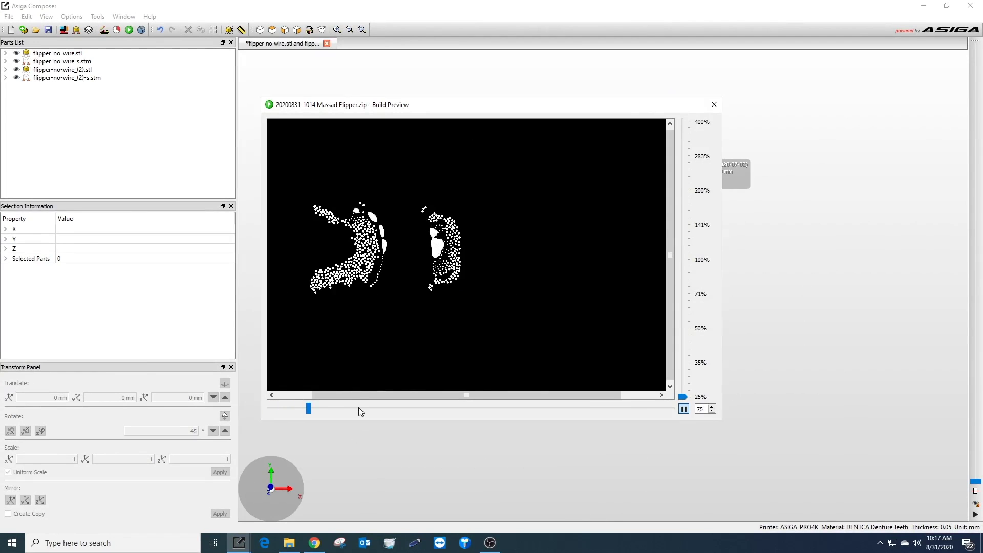